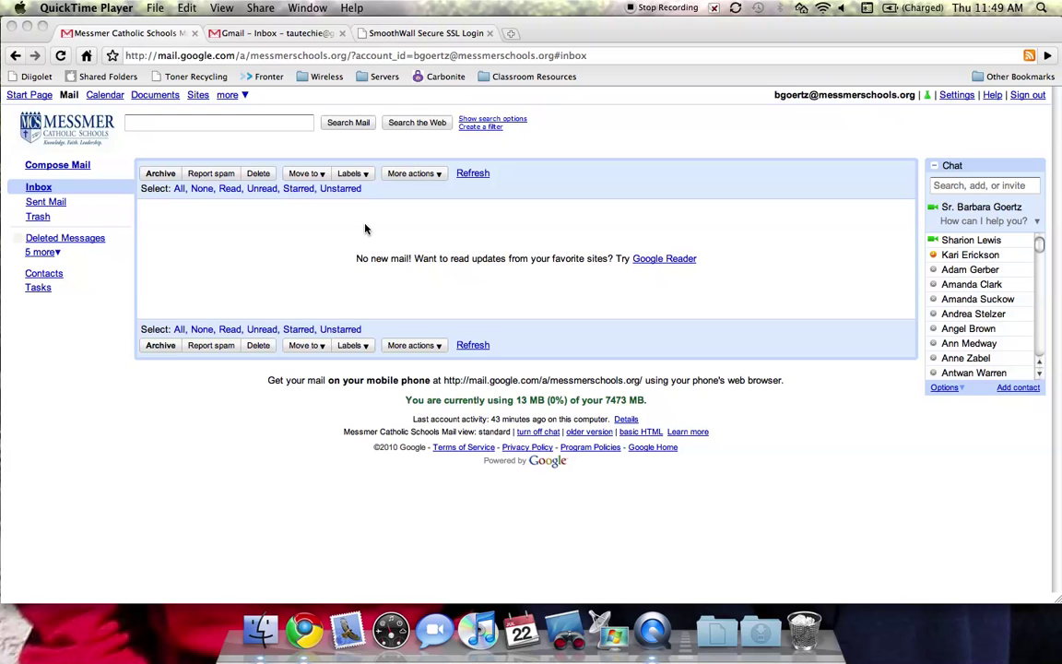
# - Open Google Calendar in a new tab and show the options menu for your own calendar
pyautogui.click(107, 102)
pyautogui.click(105, 96)
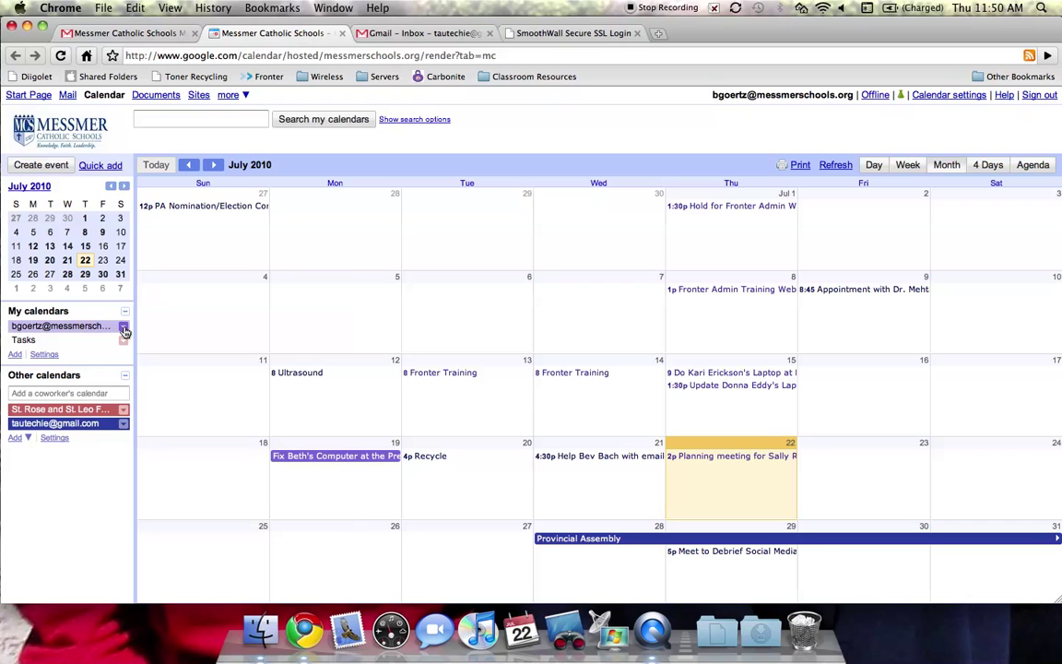
pyautogui.click(124, 329)
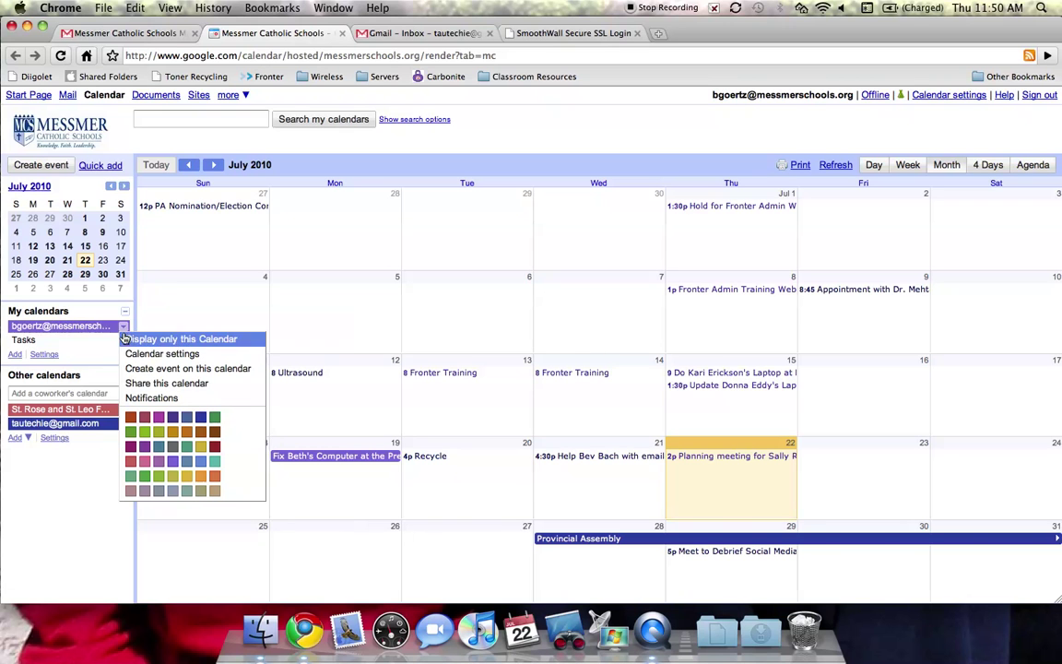
# - Open 'Share this calendar' and enable 'Share this calendar with others'
pyautogui.click(144, 385)
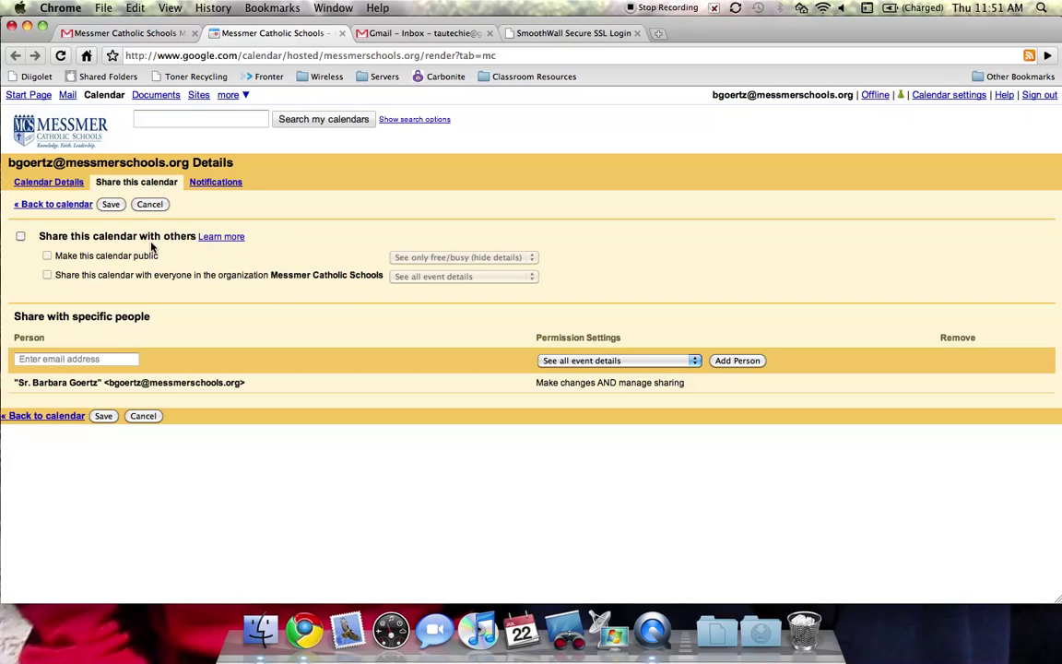
pyautogui.click(19, 238)
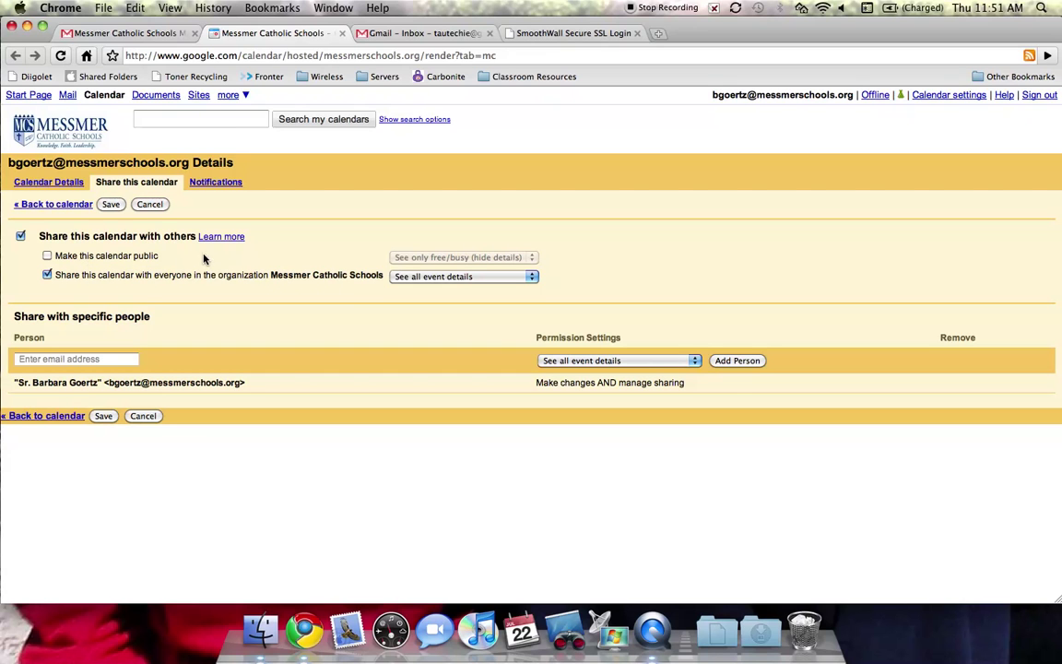
# - Leave 'Make this calendar public' unticked and show the organization-wide permission options
pyautogui.click(47, 257)
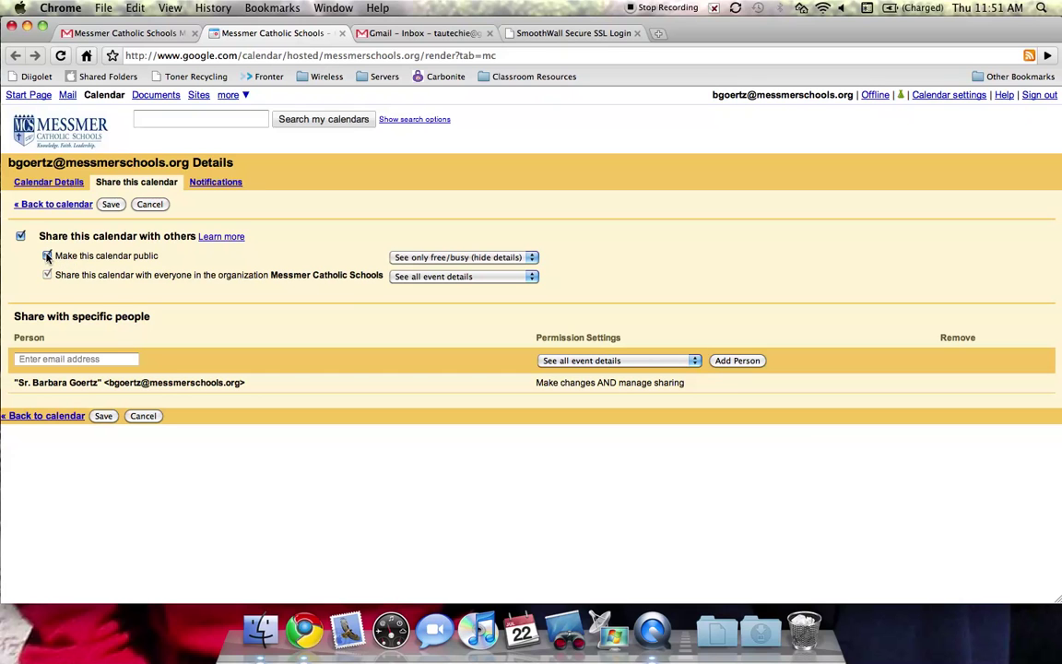
pyautogui.click(532, 260)
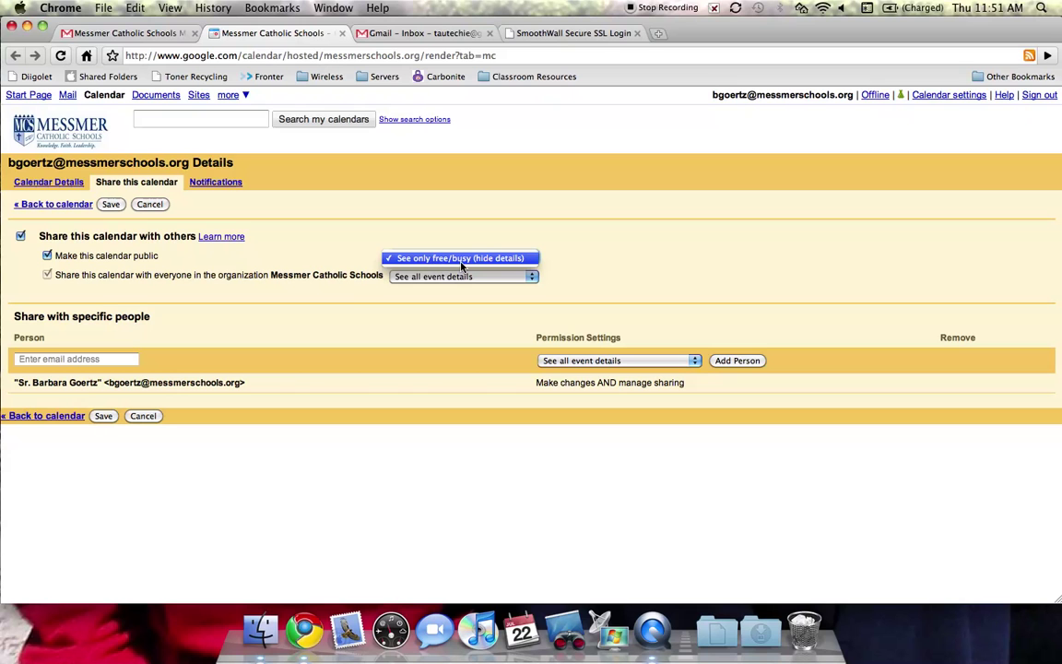
pyautogui.click(642, 264)
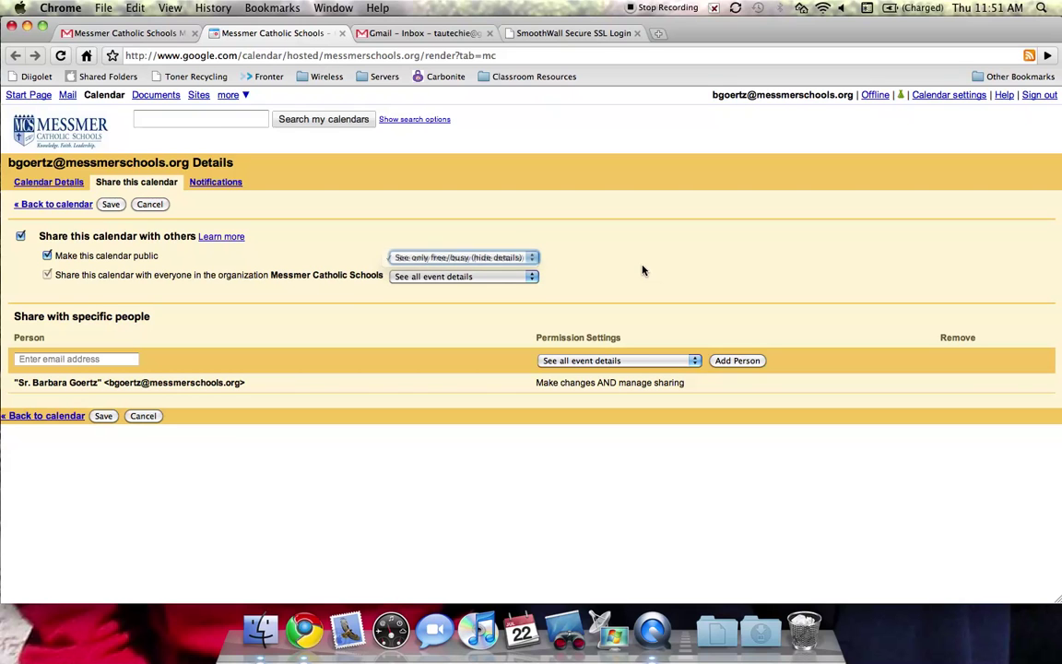
pyautogui.click(47, 257)
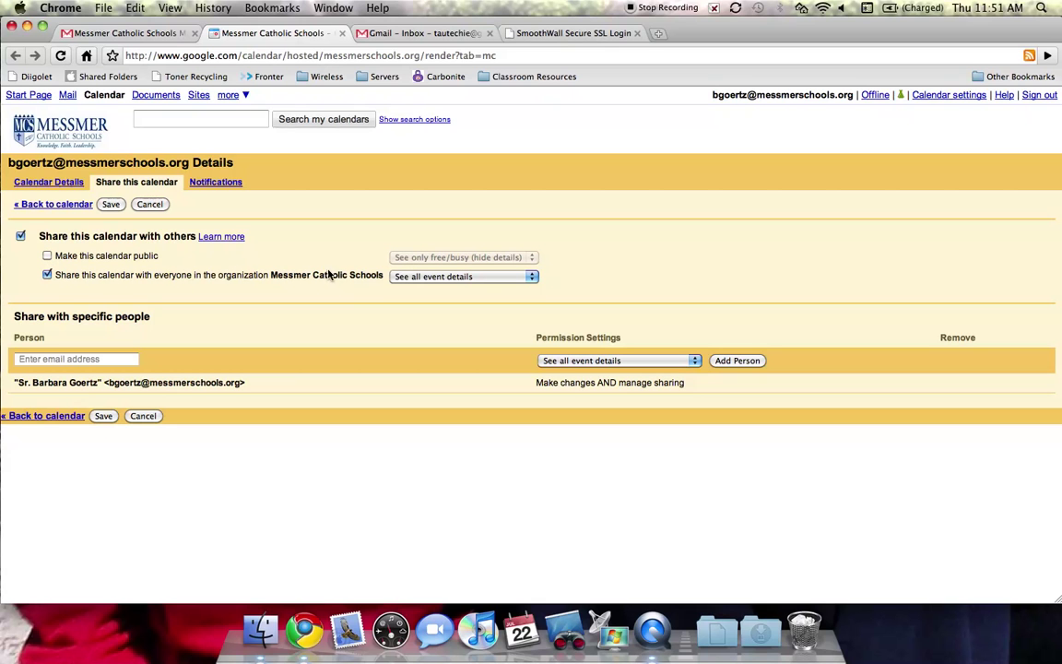
pyautogui.click(534, 278)
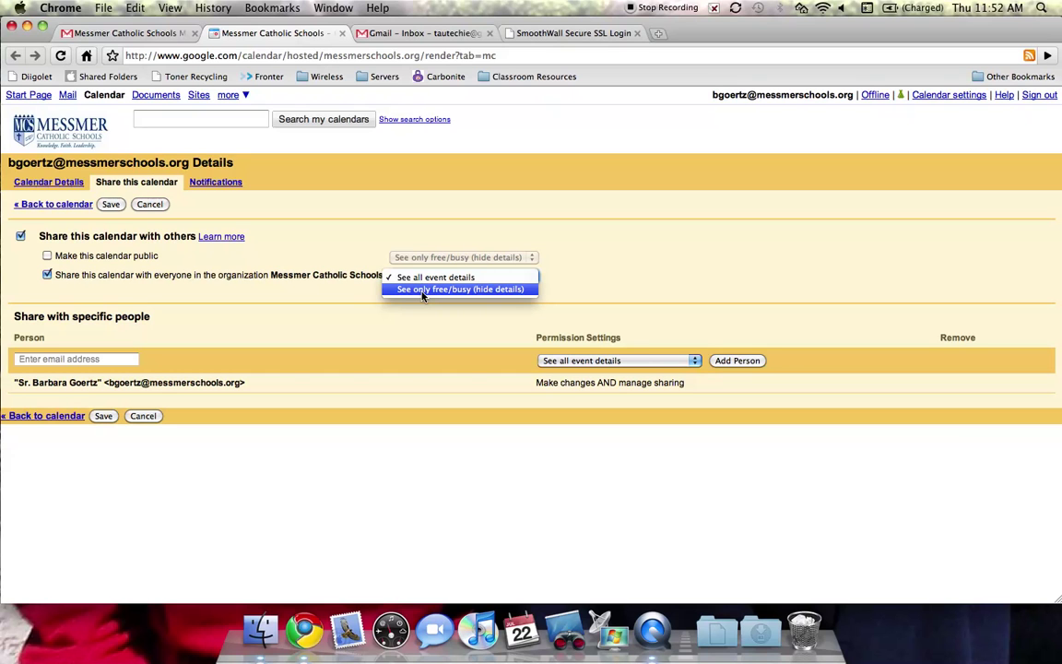
# - Limit organization-wide sharing to 'See only free/busy (hide details)'
pyautogui.click(422, 291)
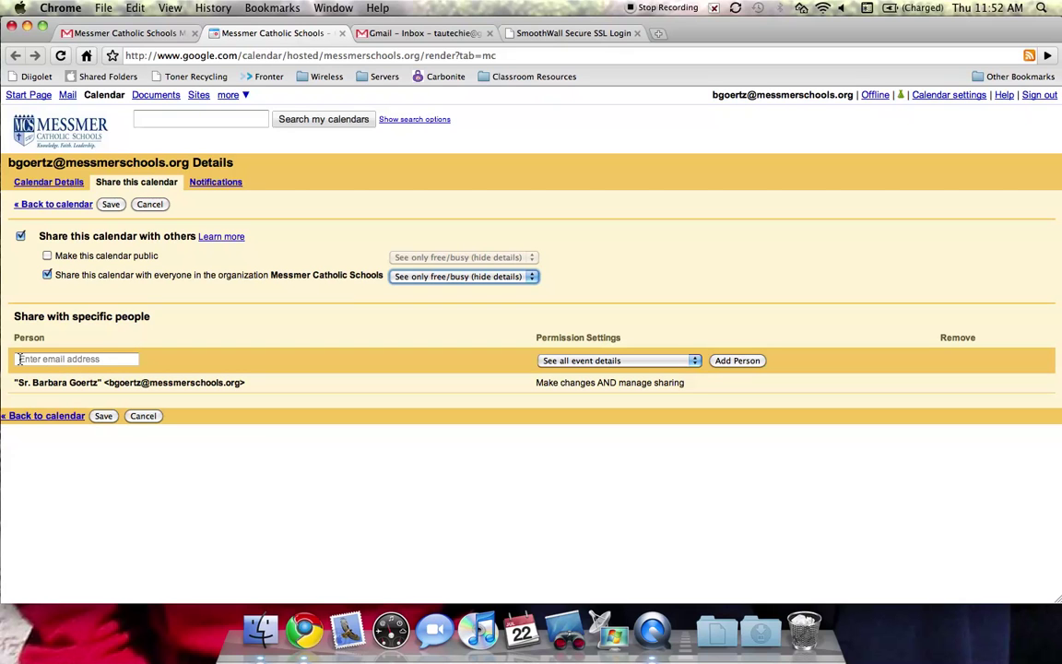
pyautogui.click(18, 358)
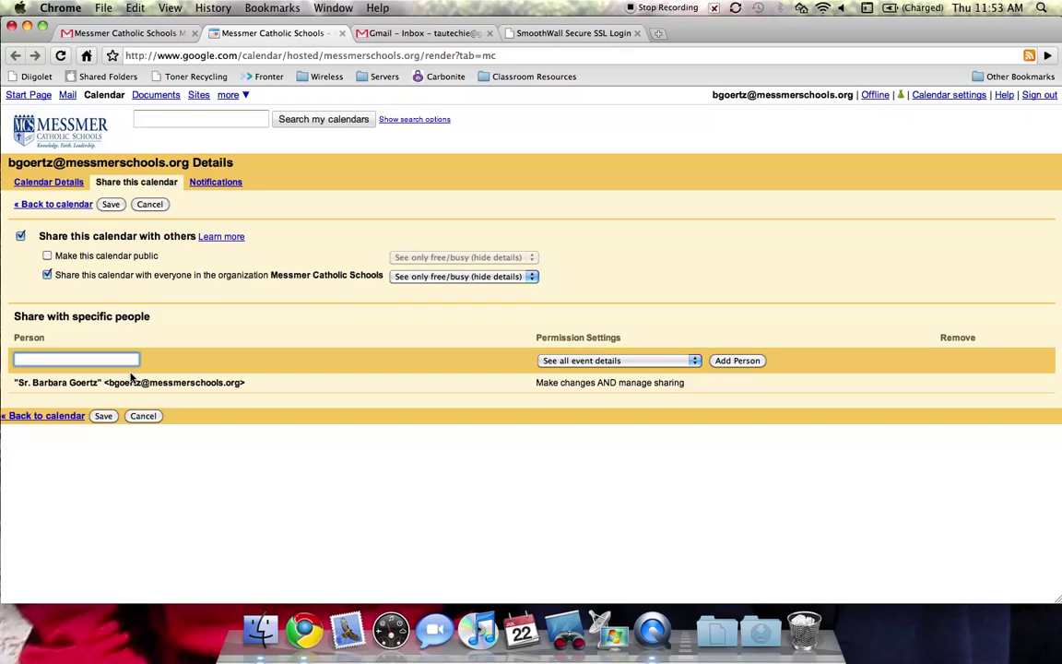
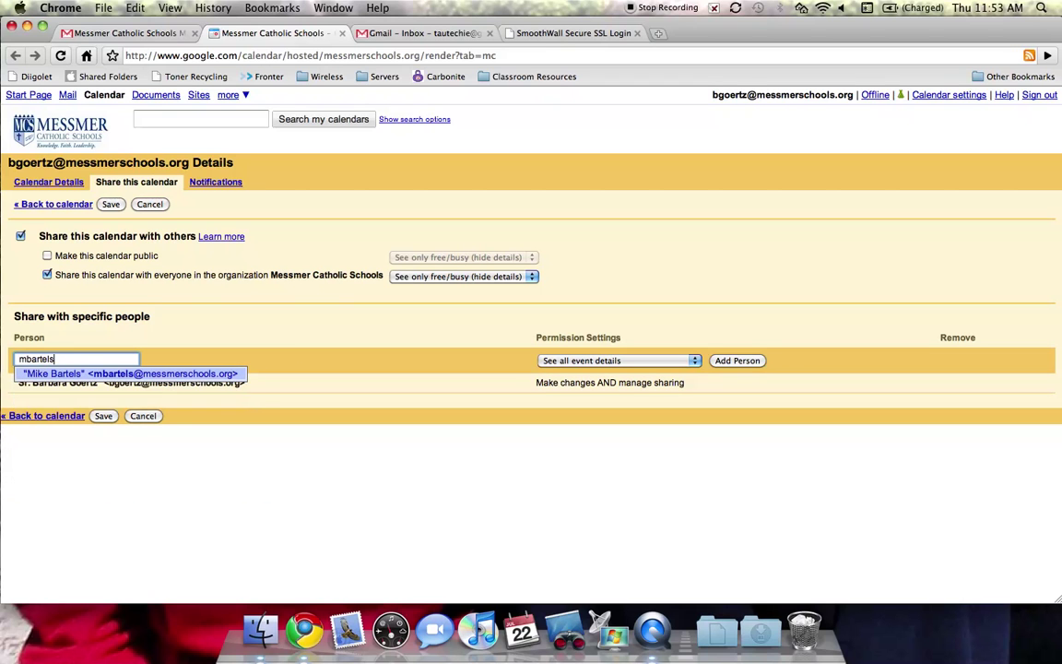
# - Add three colleagues from address suggestions to the specific-people list with 'See all event details'
pyautogui.press('Return')
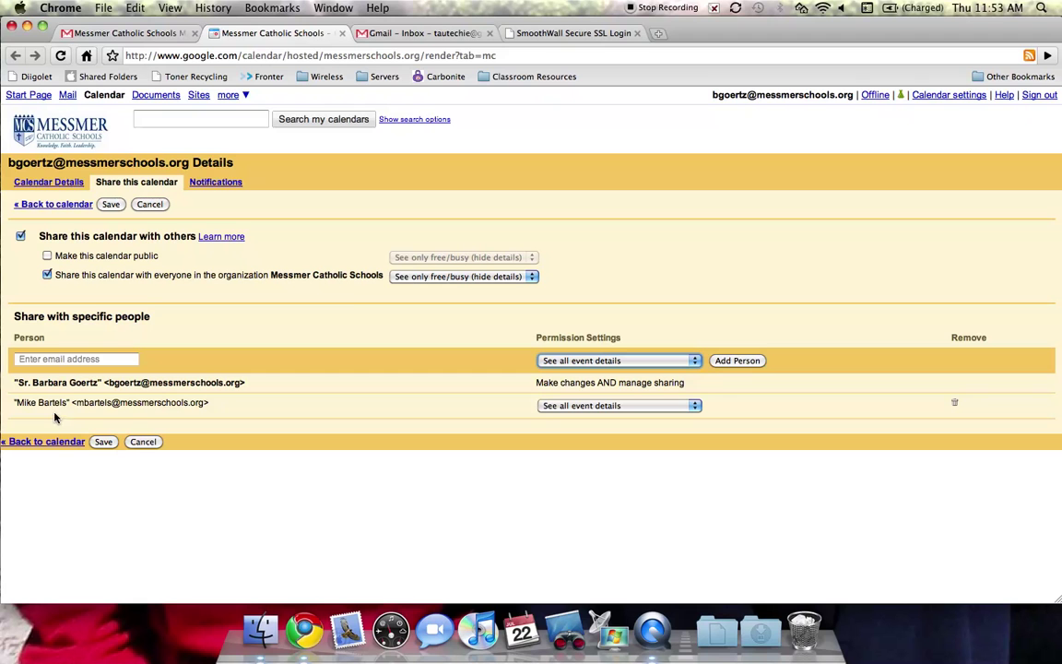
pyautogui.click(121, 362)
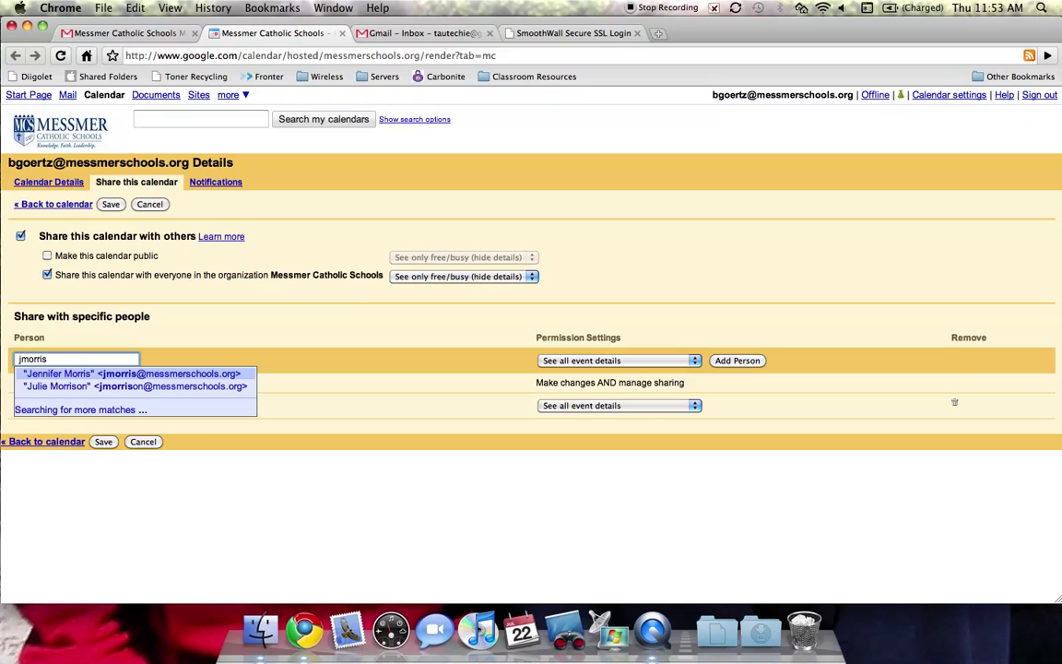
pyautogui.press('Return')
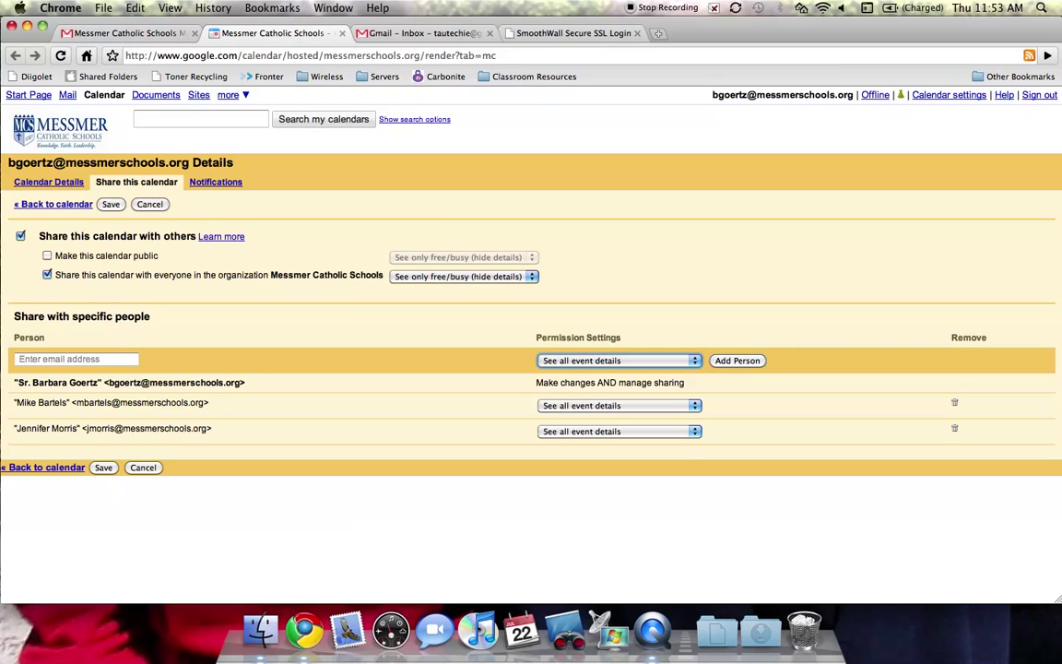
pyautogui.click(110, 359)
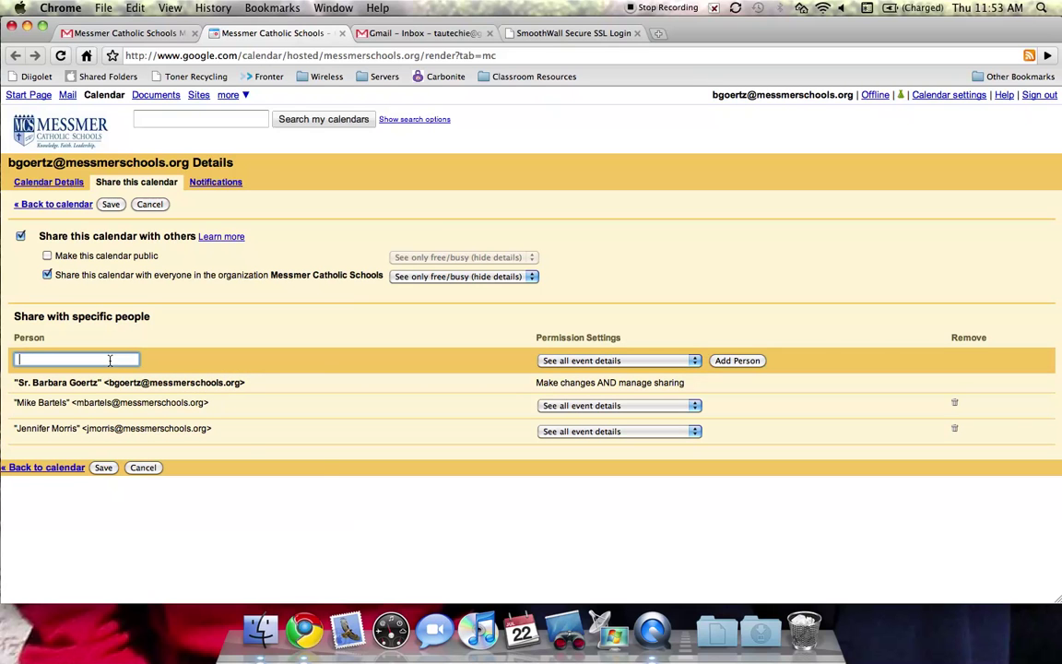
pyautogui.write('c')
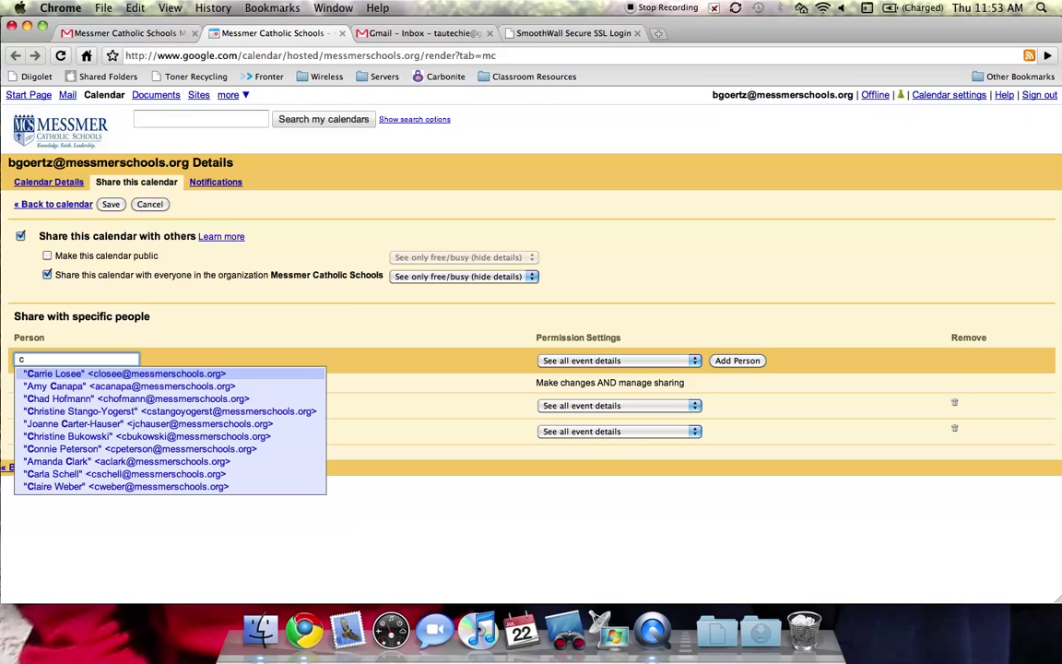
pyautogui.click(114, 399)
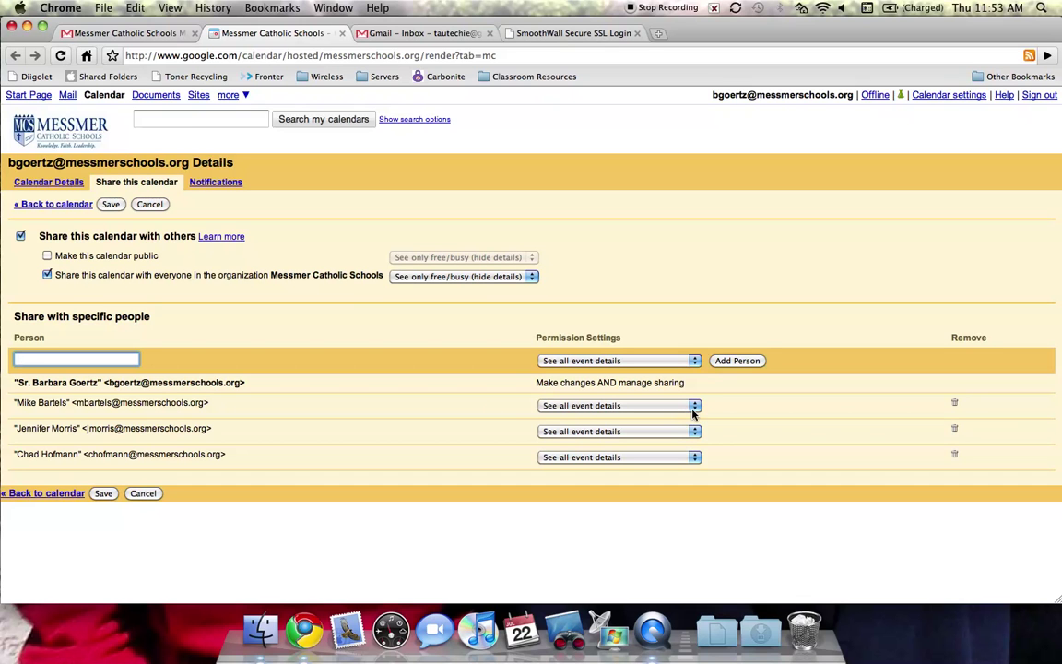
# - Show the permission options for the first shared colleague
pyautogui.click(696, 408)
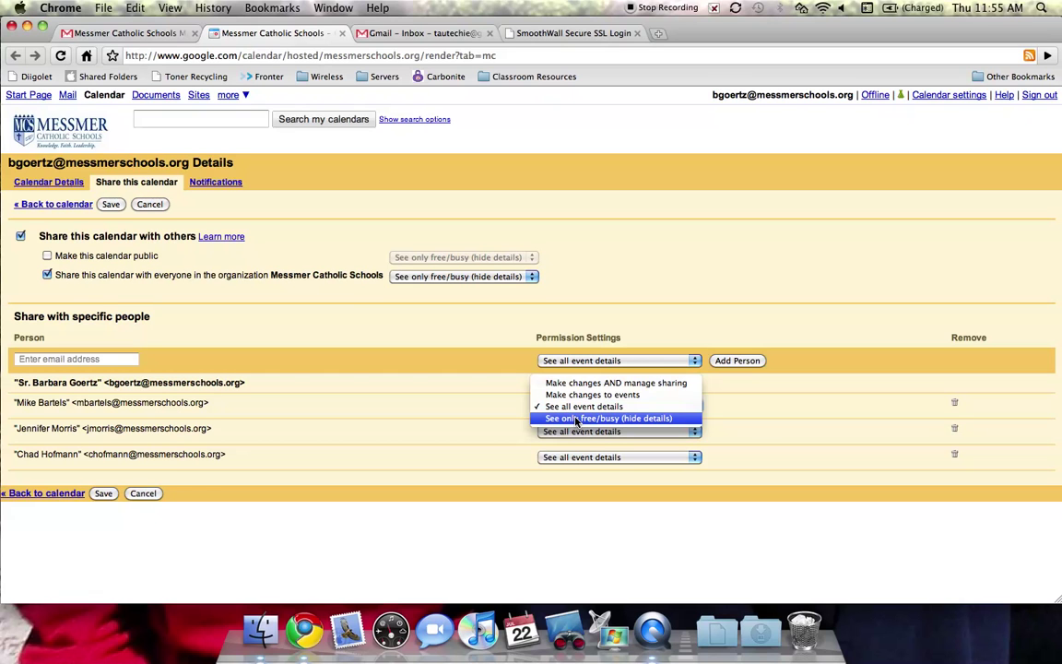
# - Close the permission dropdown, keeping 'See all event details' for that colleague
pyautogui.click(496, 417)
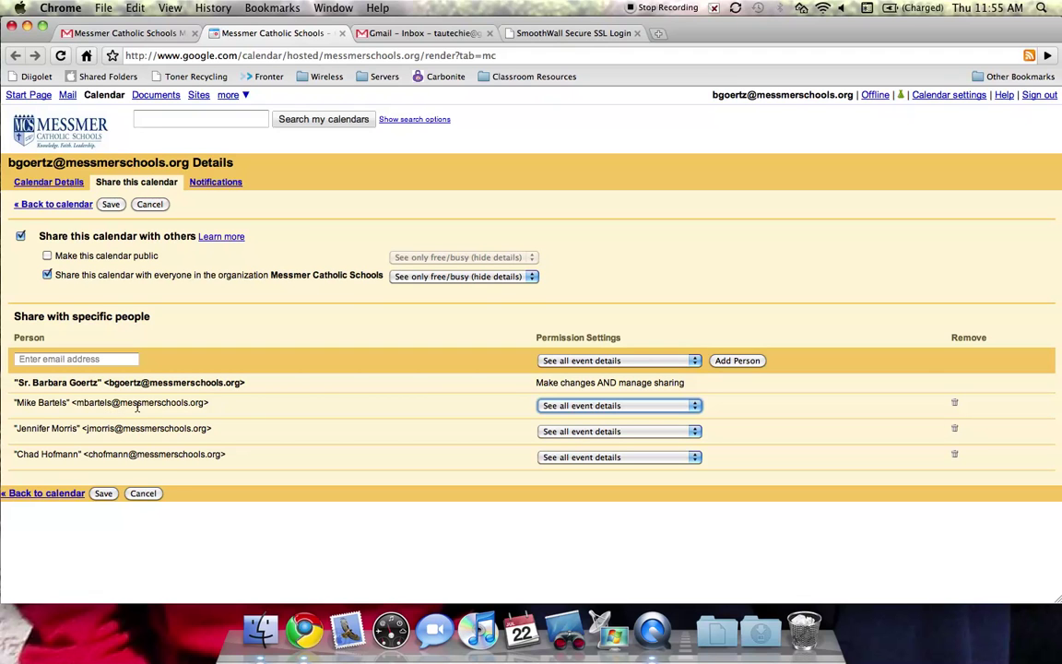
# - Delete the three added colleagues from the specific-people sharing list
pyautogui.click(955, 406)
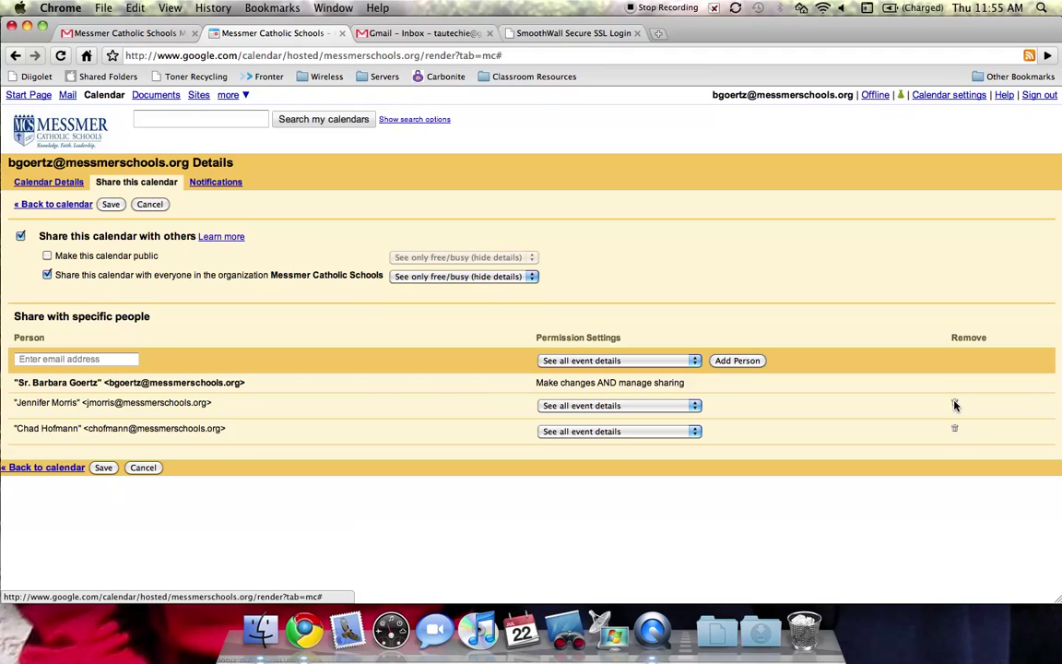
pyautogui.click(956, 406)
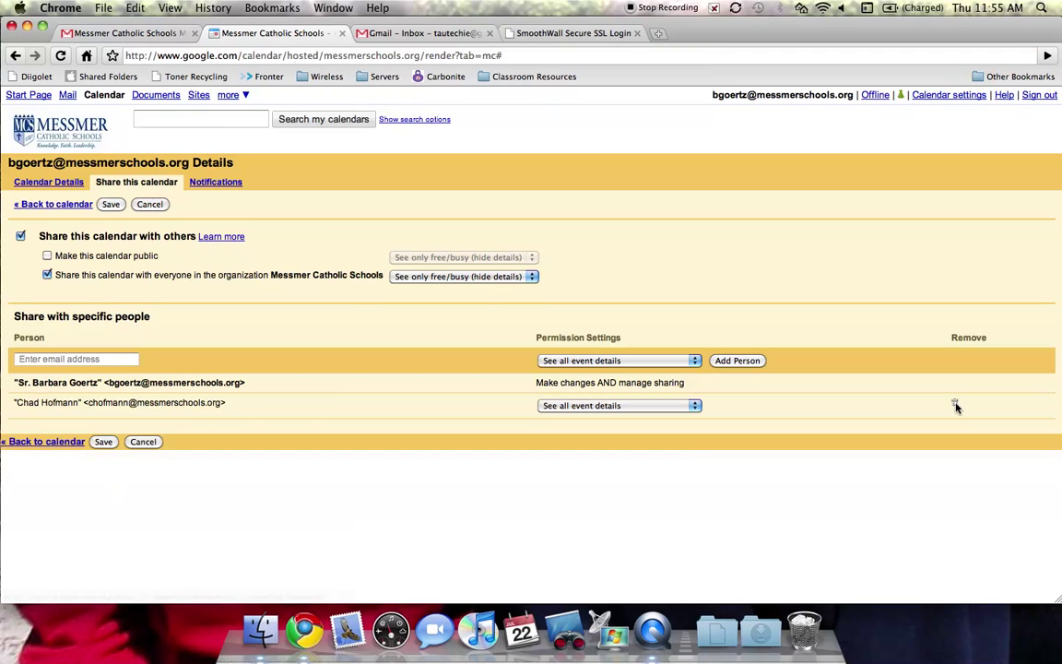
pyautogui.click(955, 406)
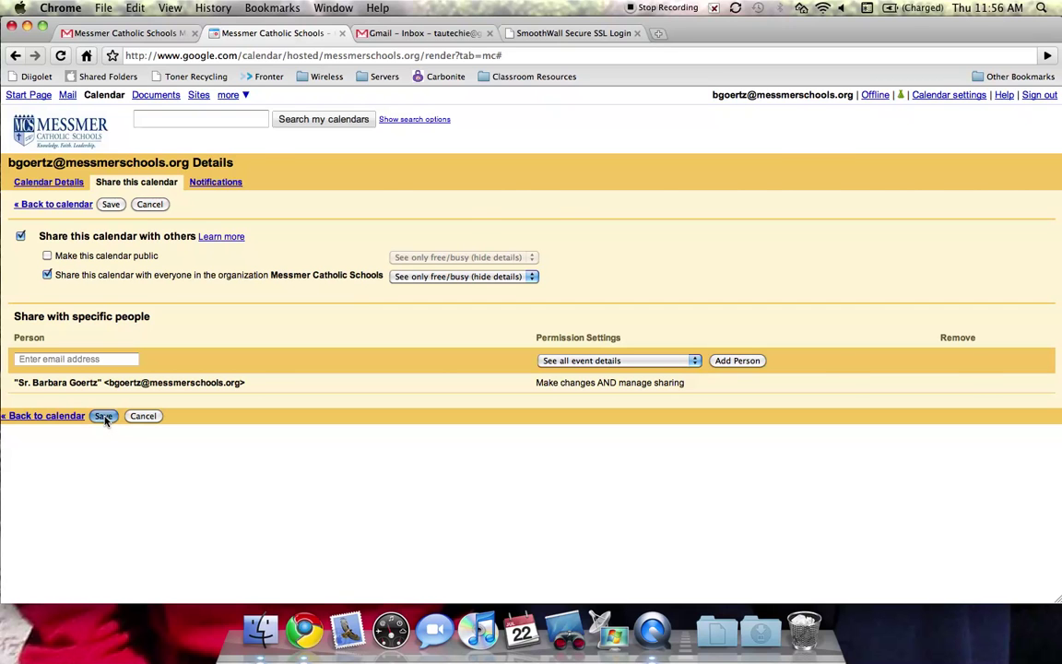
# - Save the sharing settings and open the calendar's Calendar settings page
pyautogui.click(103, 416)
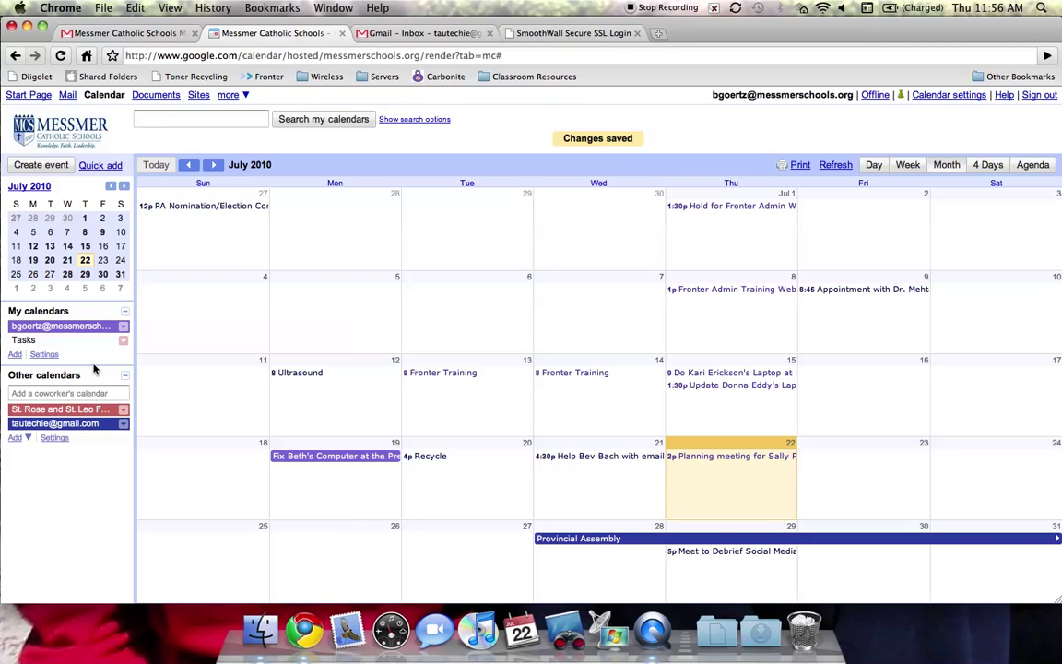
pyautogui.click(124, 328)
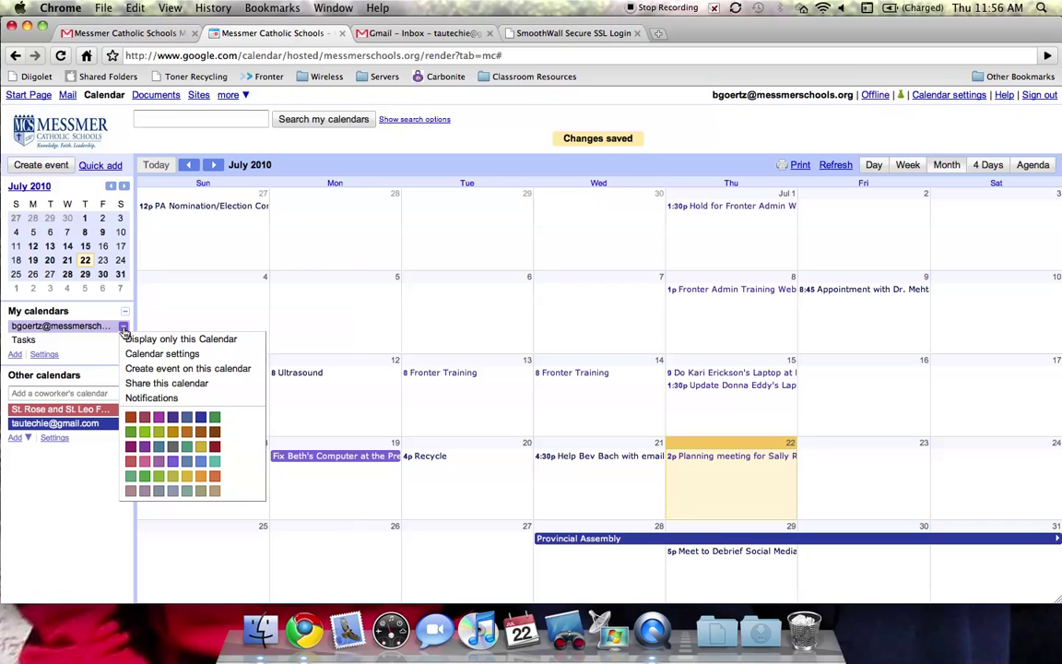
pyautogui.click(131, 355)
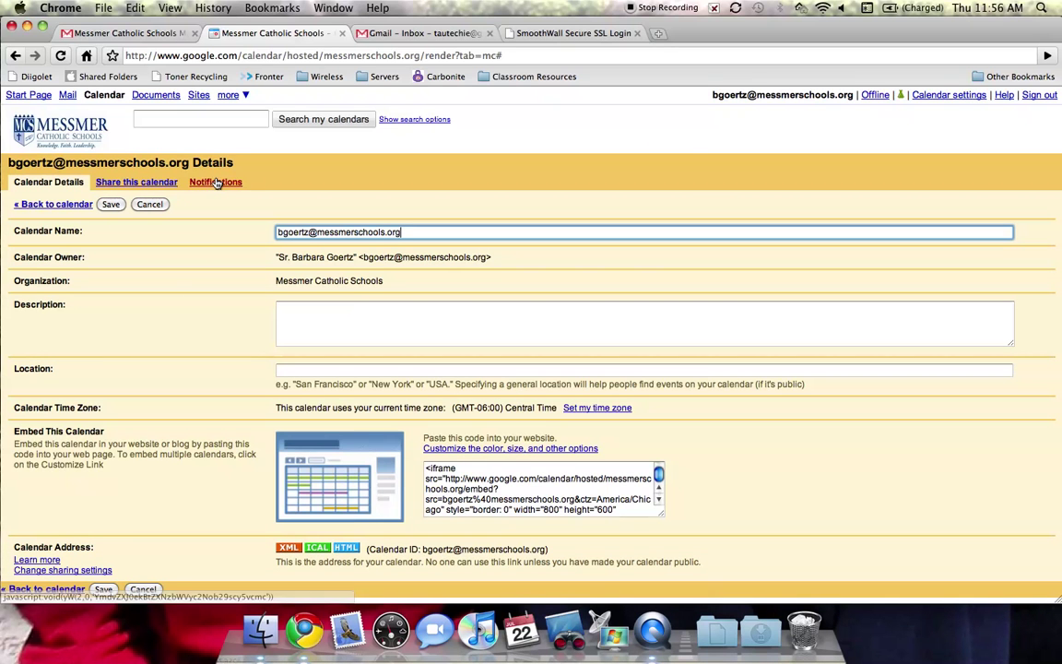
# - Review the 'Share this calendar' tab showing free/busy organization sharing, then cancel out
pyautogui.click(136, 184)
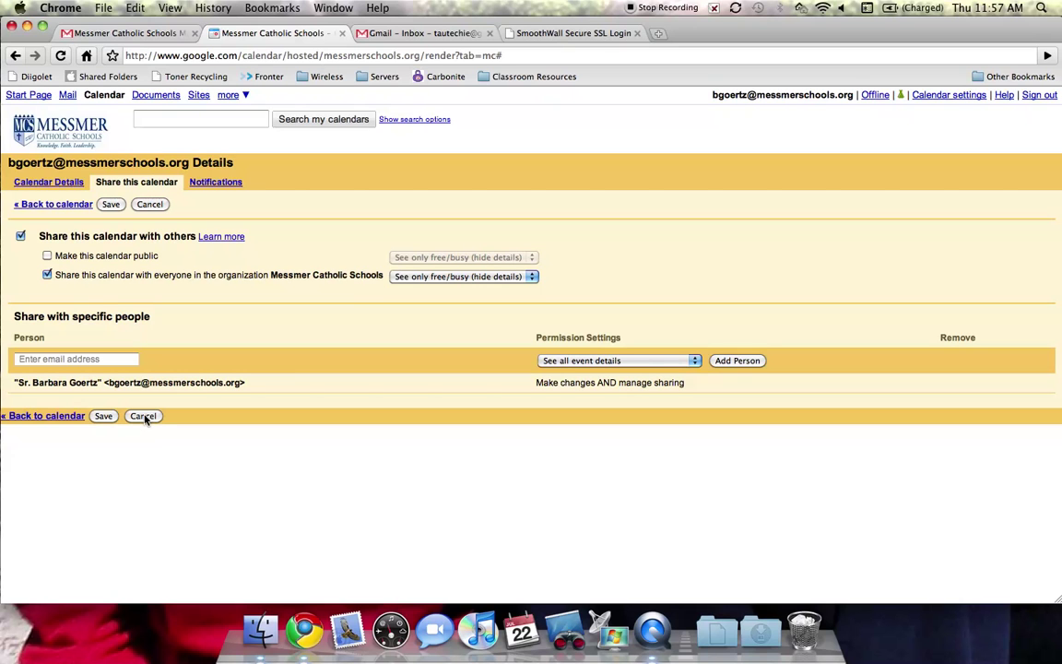
pyautogui.click(144, 416)
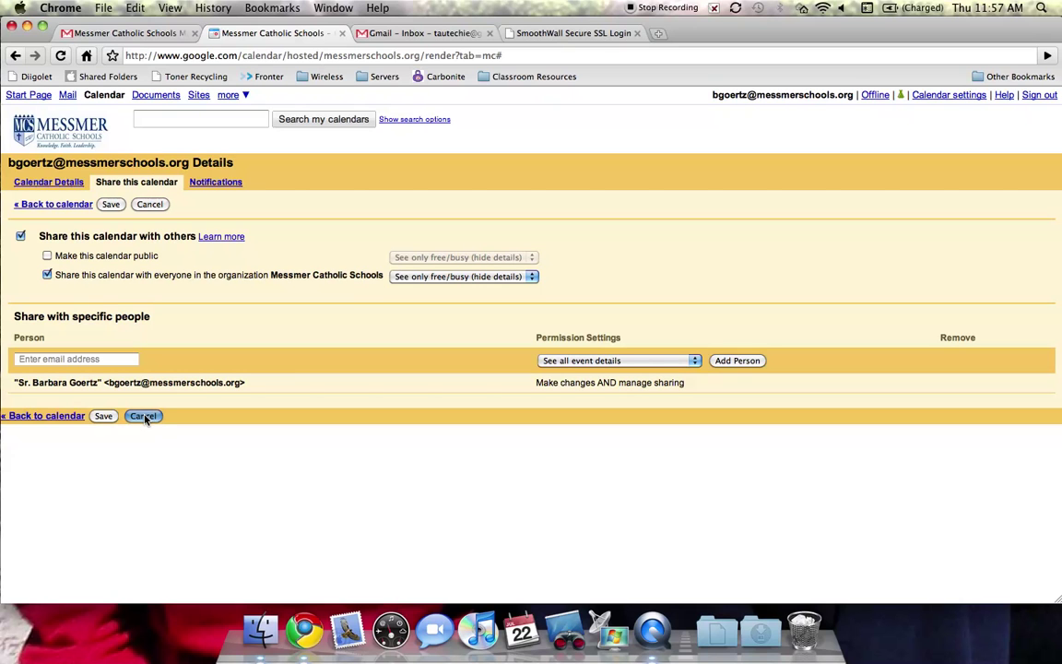